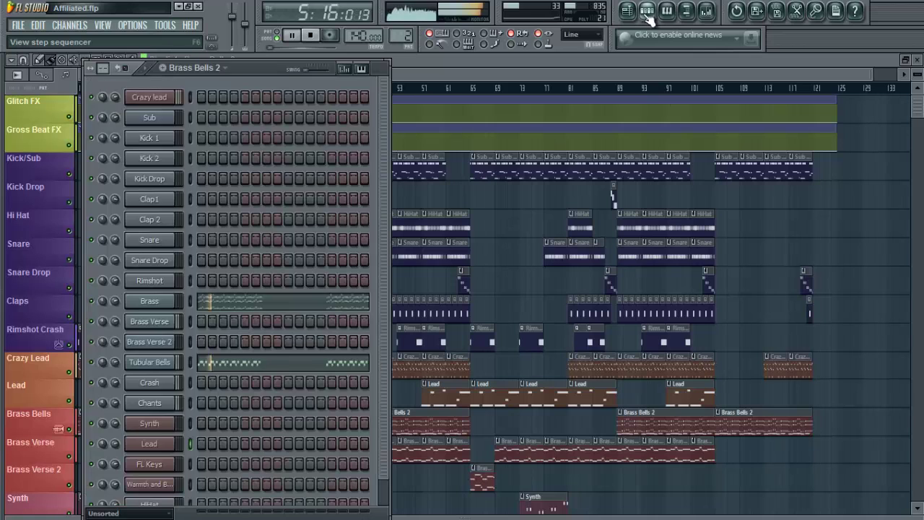
Step: Open the Brass channel of the Brass Bells 2 pattern in the piano roll and examine its notes along the timeline
click(226, 305)
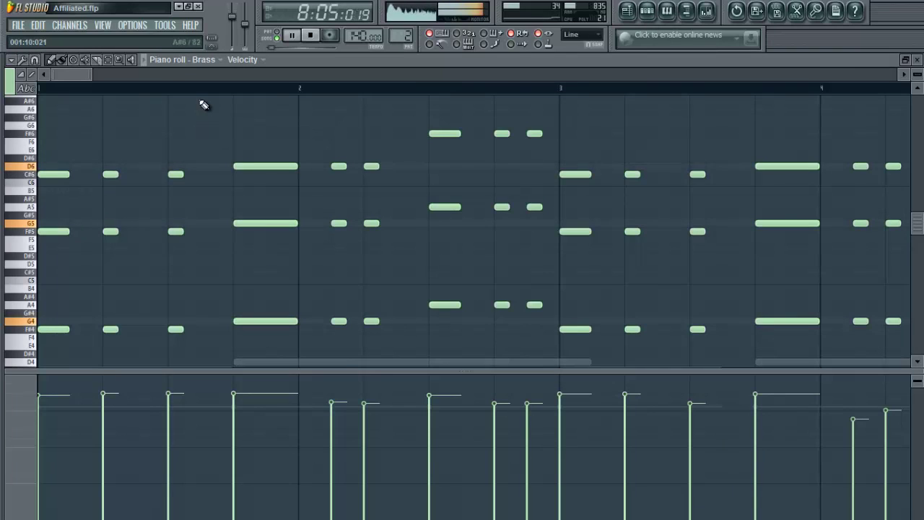
scroll(202, 91, down, 5)
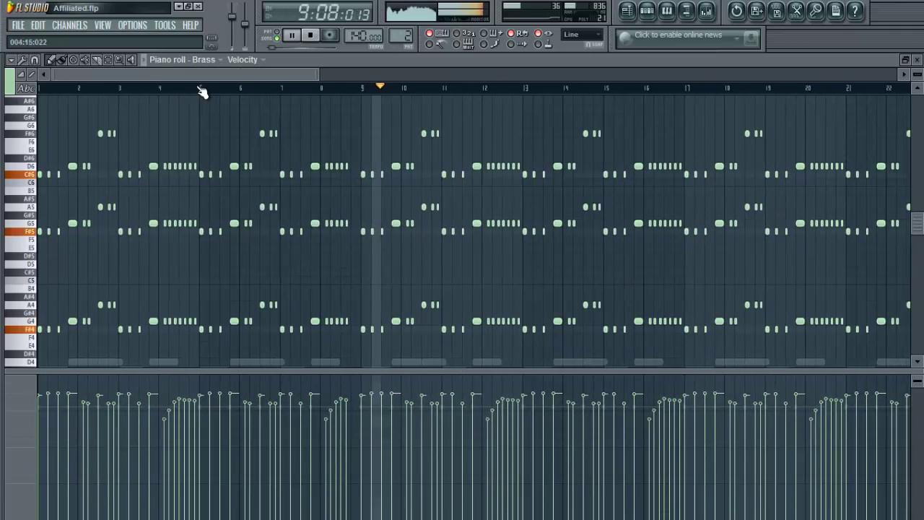
scroll(202, 92, down, 3)
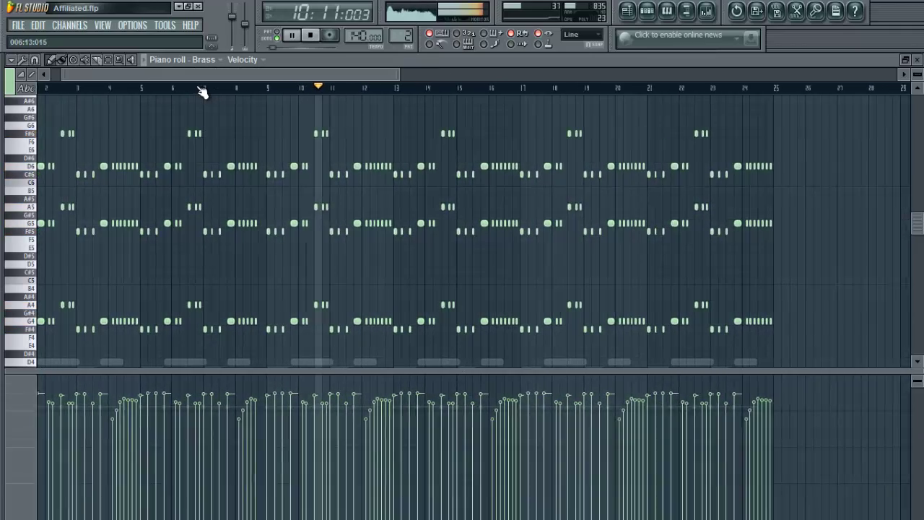
drag(204, 72, 93, 74)
scroll(154, 89, up, 3)
scroll(153, 88, up, 1)
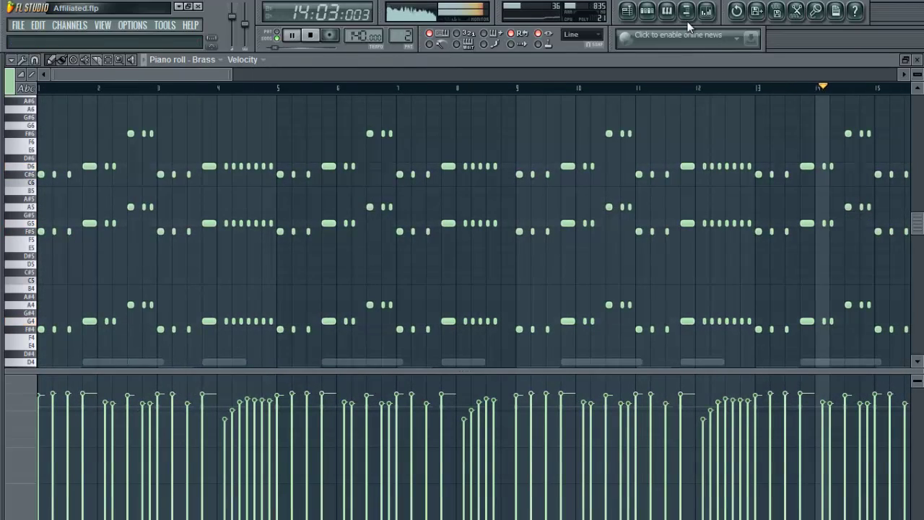
Step: Bring up the step sequencer, reposition it, and browse through the patterns to Lead
click(653, 14)
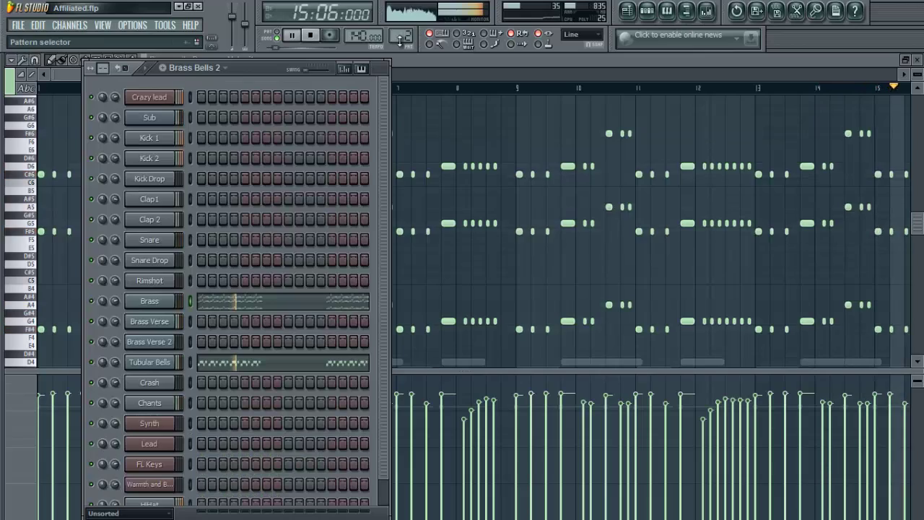
scroll(401, 38, up, 1)
drag(389, 66, 353, 62)
scroll(398, 38, up, 4)
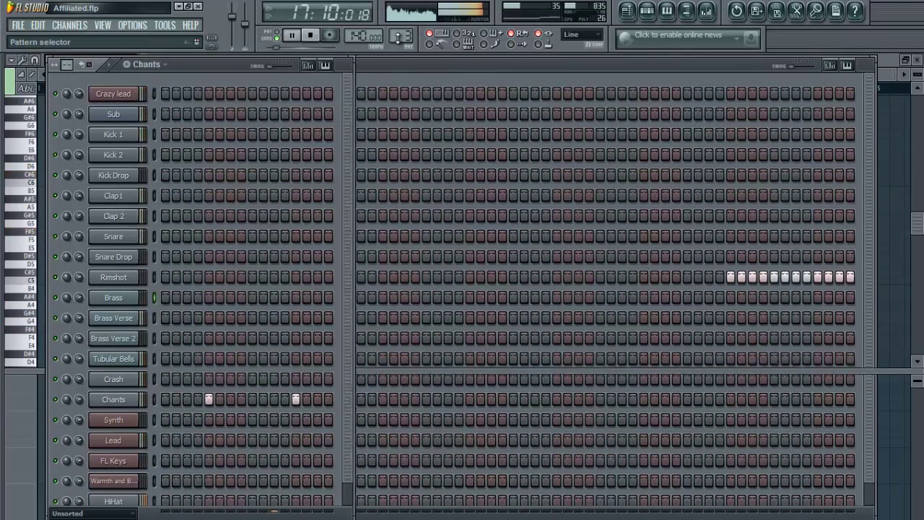
scroll(398, 37, up, 1)
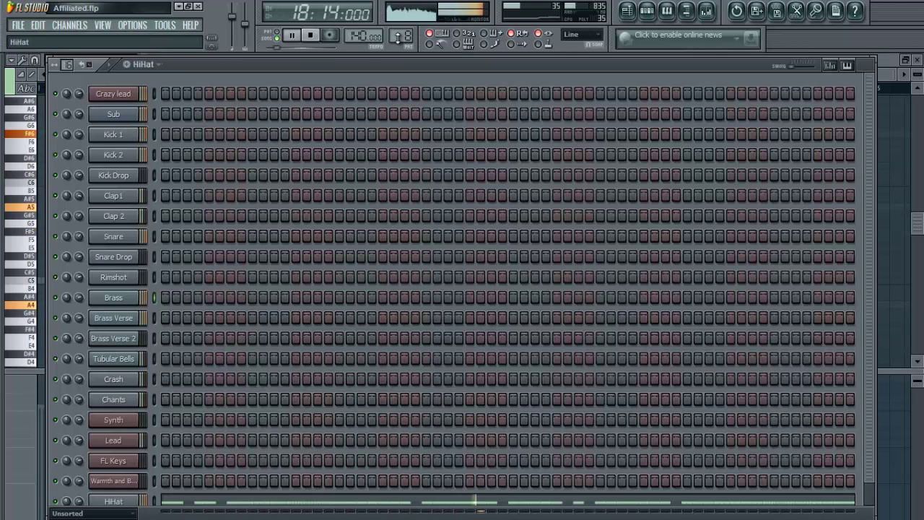
scroll(398, 38, down, 1)
scroll(397, 37, up, 1)
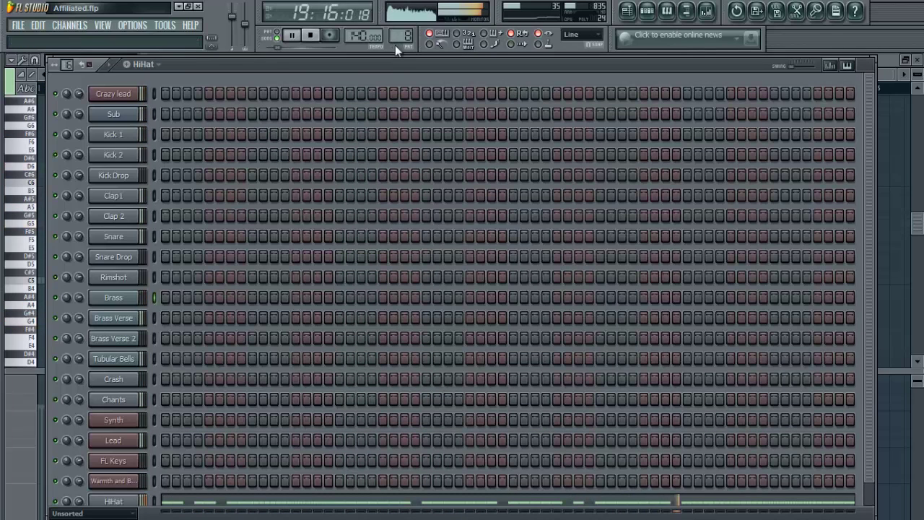
scroll(400, 38, up, 3)
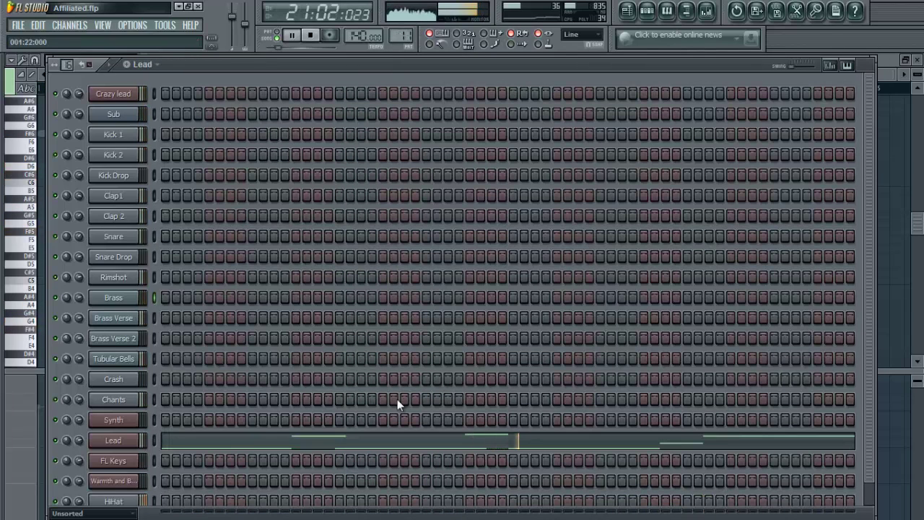
Step: Examine the Lead channel's melody in the piano roll, then close the piano roll
click(404, 440)
scroll(253, 92, down, 4)
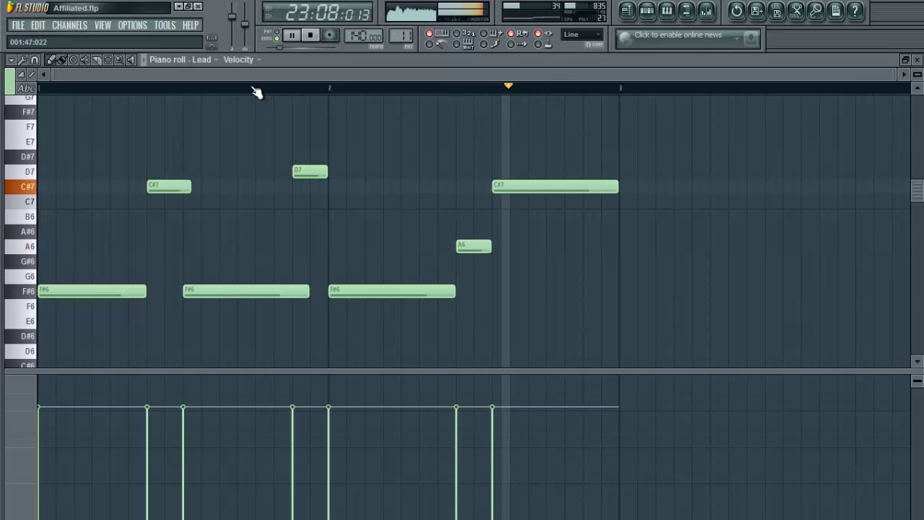
scroll(256, 92, up, 3)
scroll(256, 92, up, 1)
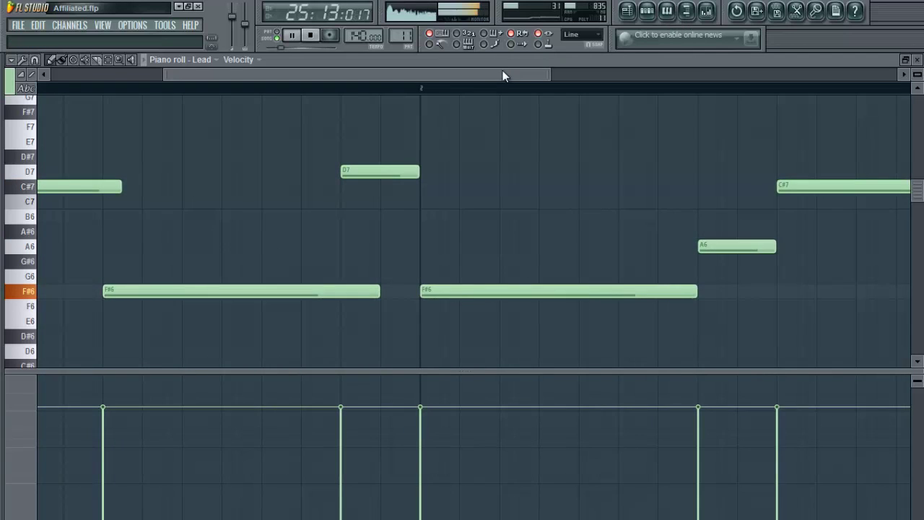
drag(504, 75, 355, 77)
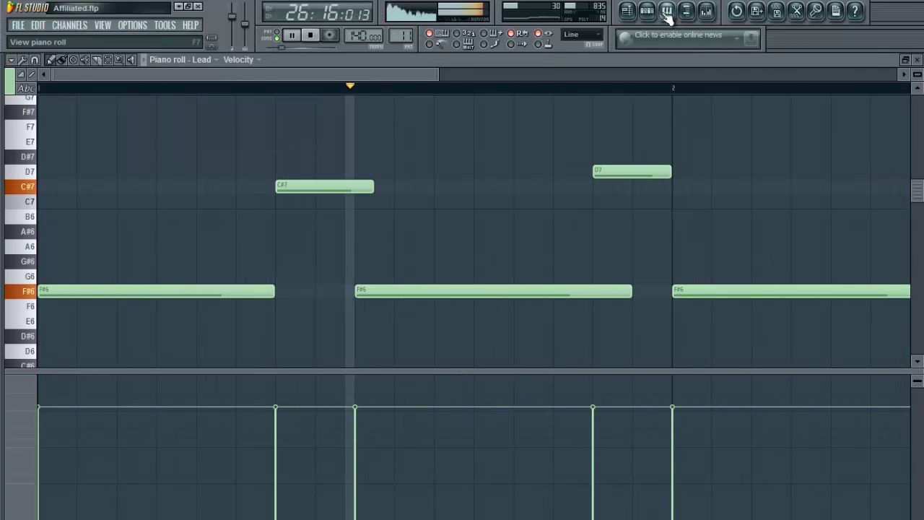
click(667, 15)
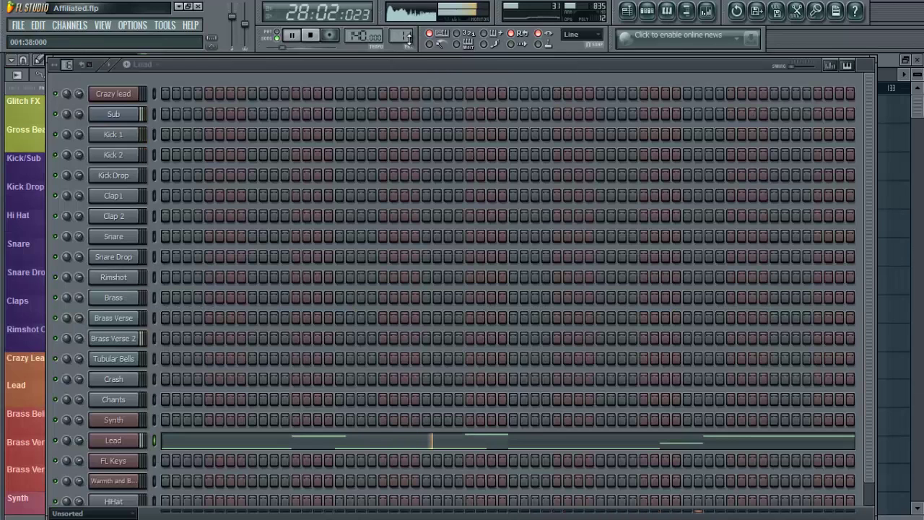
Step: Switch to the Sub Kicks pattern, examine the Sub channel's notes in the piano roll, and close it
scroll(407, 36, down, 4)
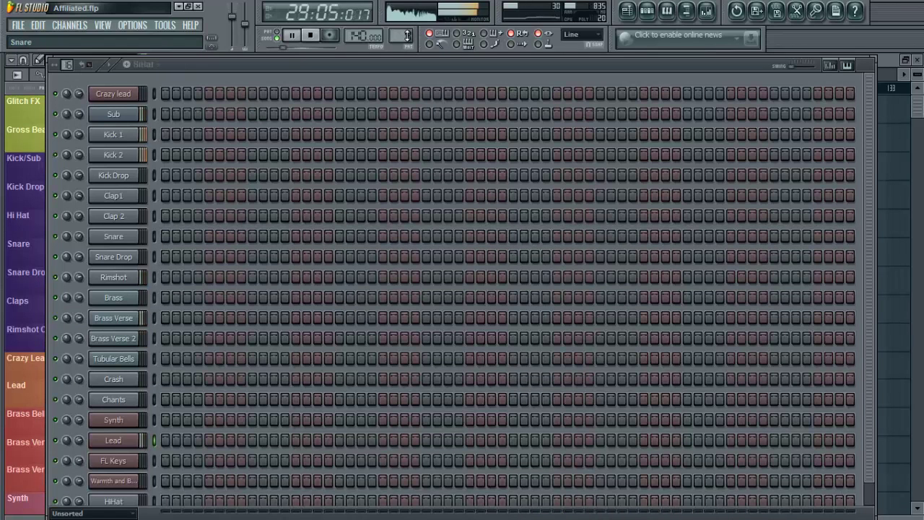
scroll(408, 35, down, 2)
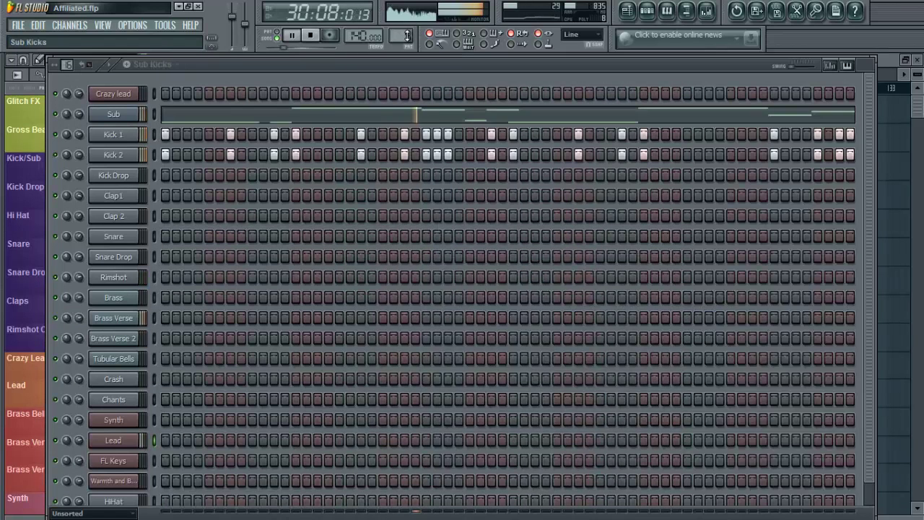
click(415, 119)
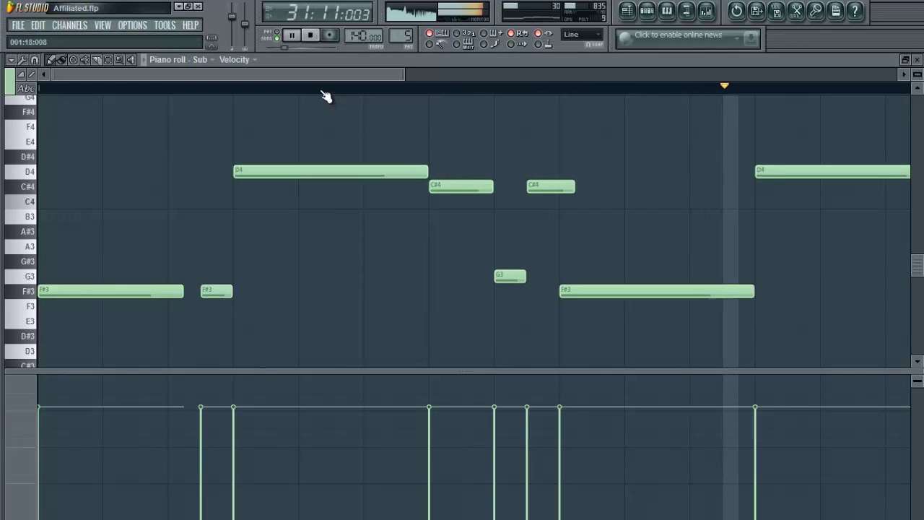
scroll(320, 92, down, 2)
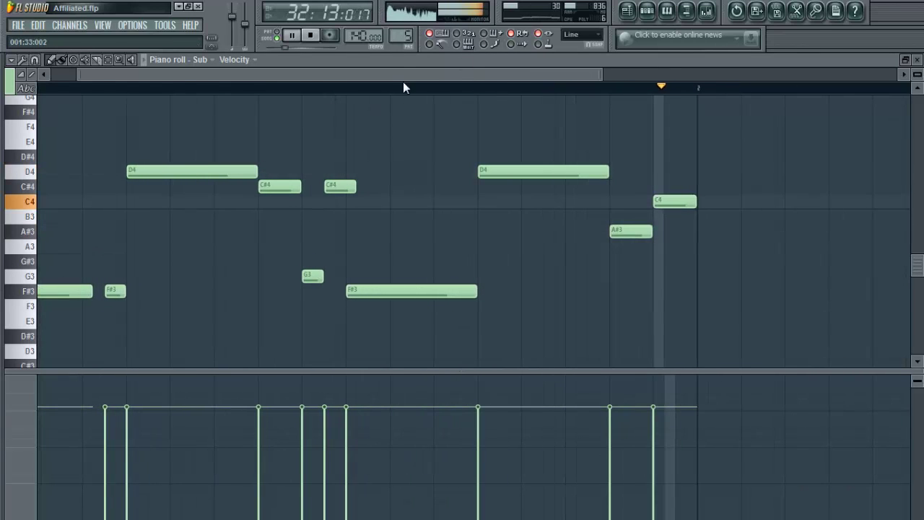
click(667, 13)
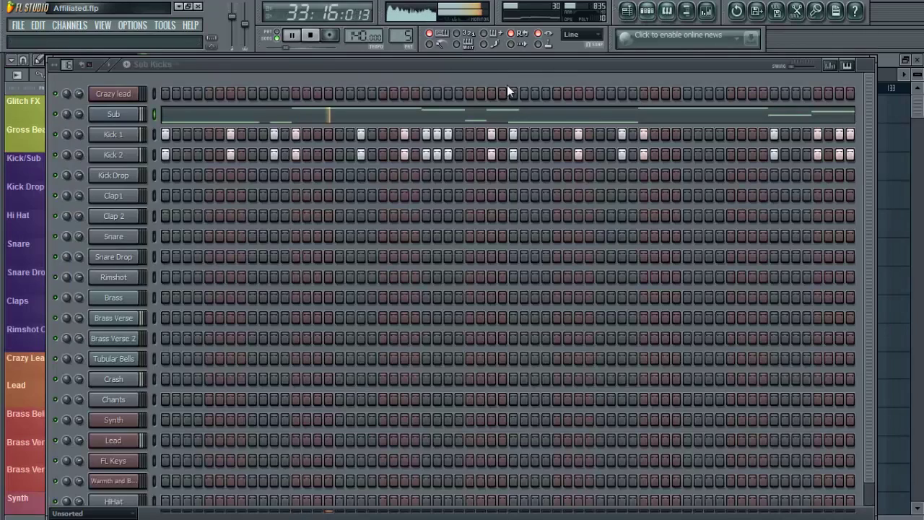
Step: Switch to the Synth pattern, examine the Synth channel's notes in the piano roll, and close it
scroll(399, 36, up, 2)
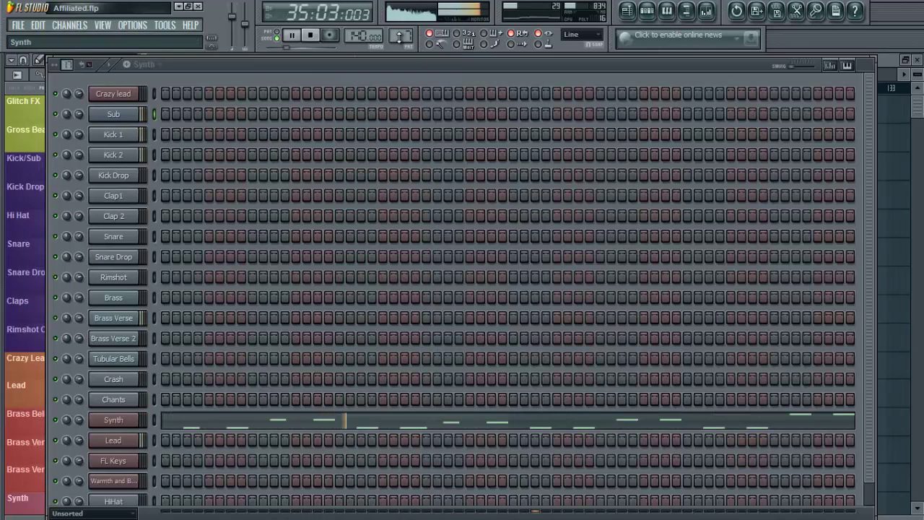
click(412, 425)
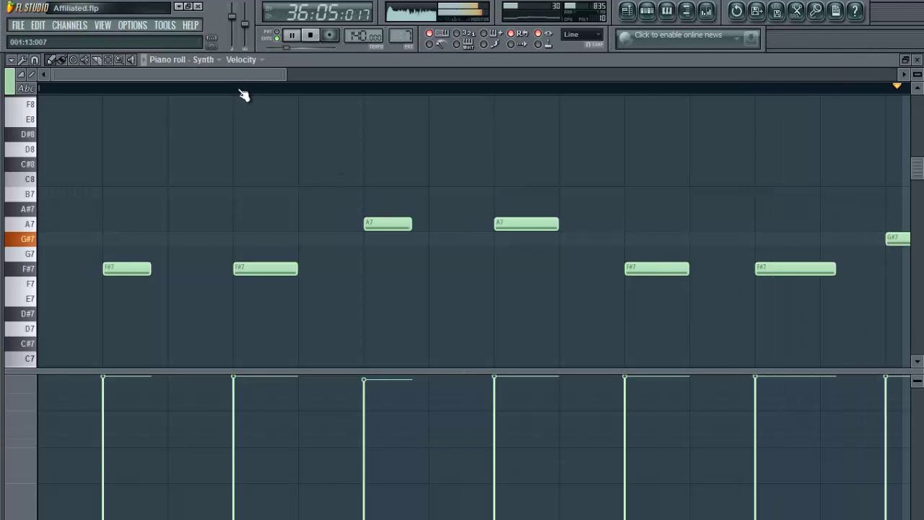
scroll(244, 93, down, 3)
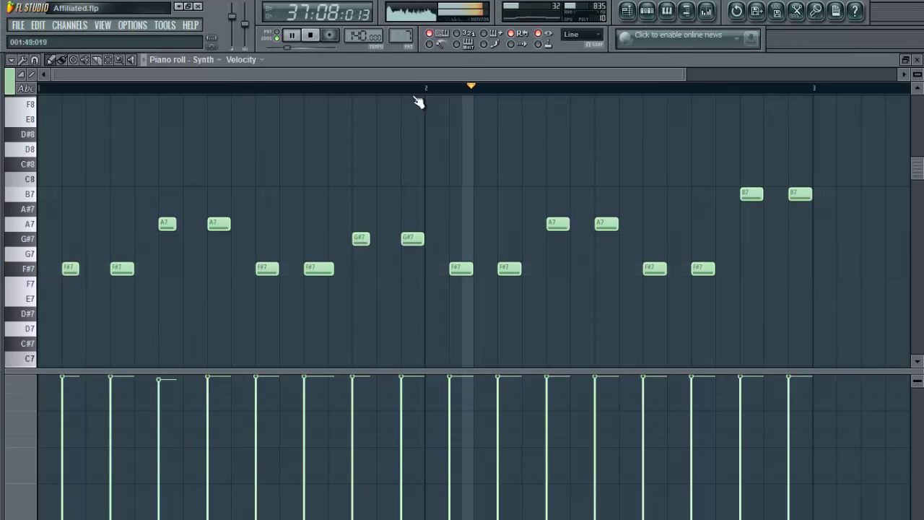
click(672, 16)
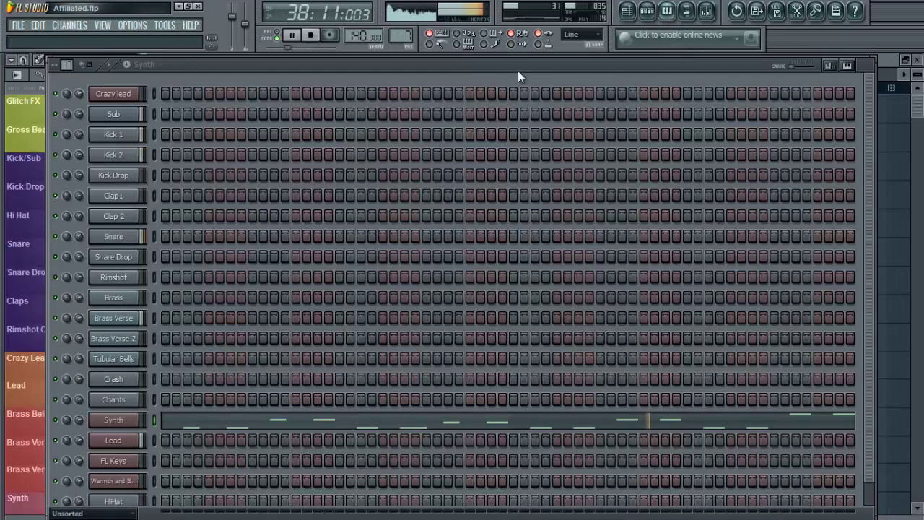
Step: Switch to the Snare pattern, examine the Snare channel's notes in the piano roll, and close it
scroll(403, 34, down, 8)
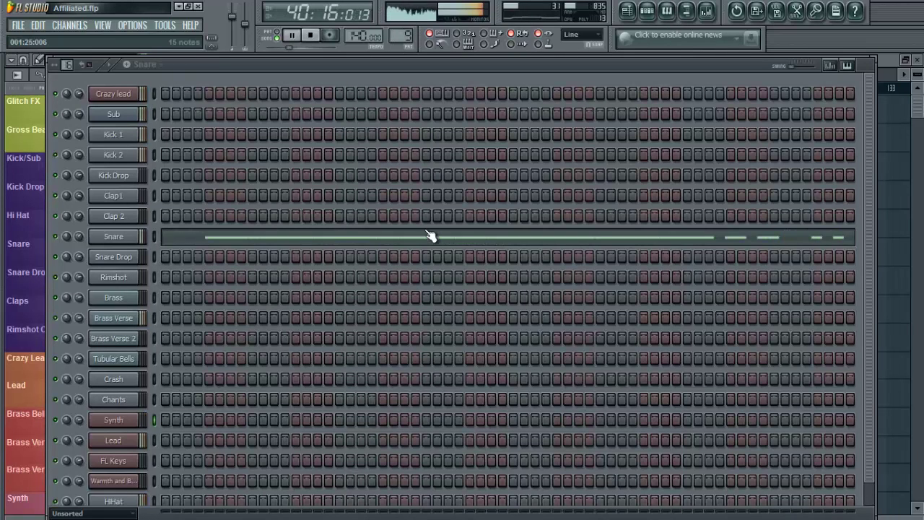
click(425, 234)
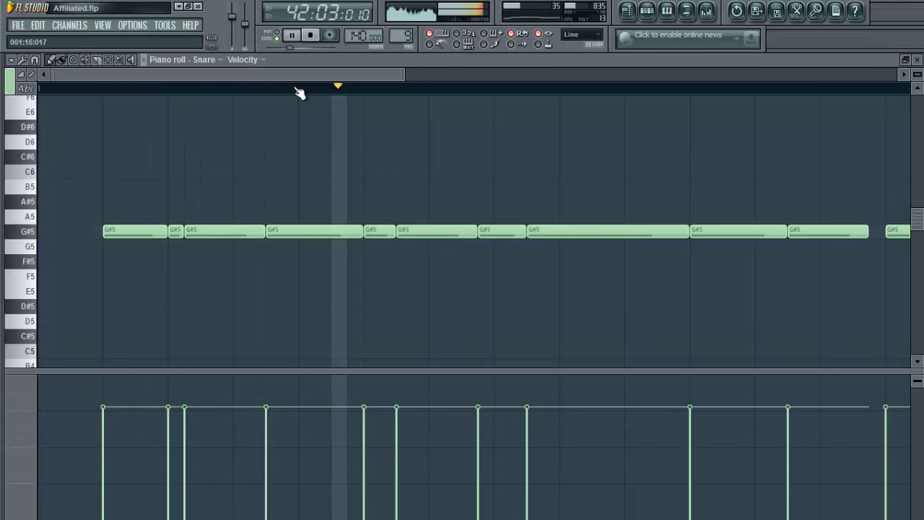
scroll(299, 90, down, 1)
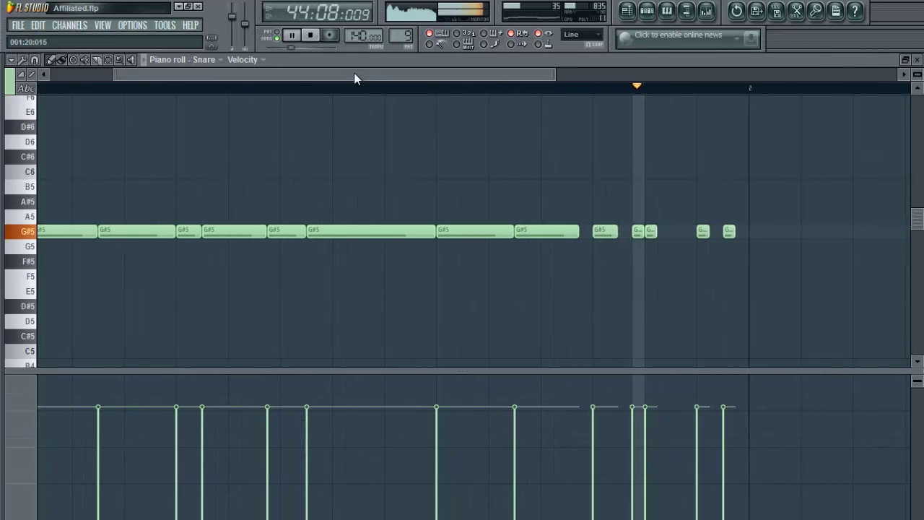
click(668, 15)
Step: Switch to the HiHat pattern, examine the HiHat channel's rolls and velocities in the piano roll, and close it
drag(400, 41, 397, 36)
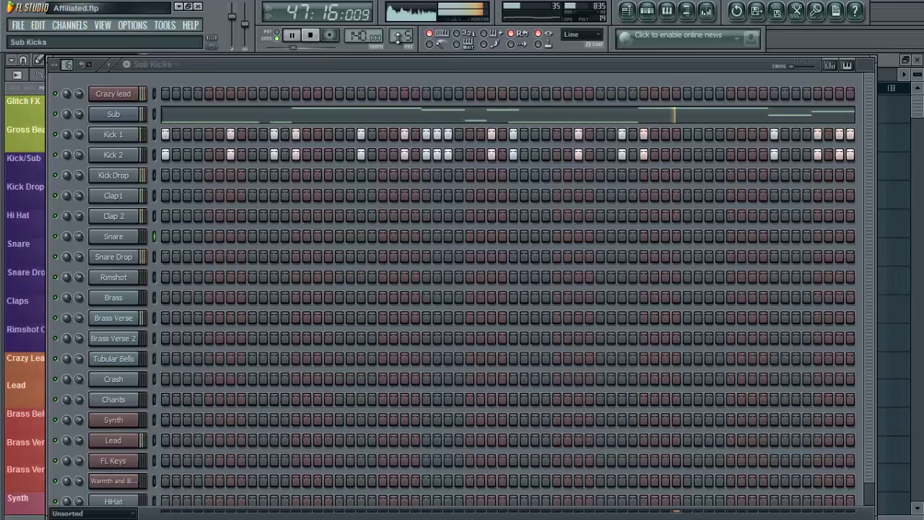
scroll(398, 36, down, 1)
scroll(398, 37, up, 2)
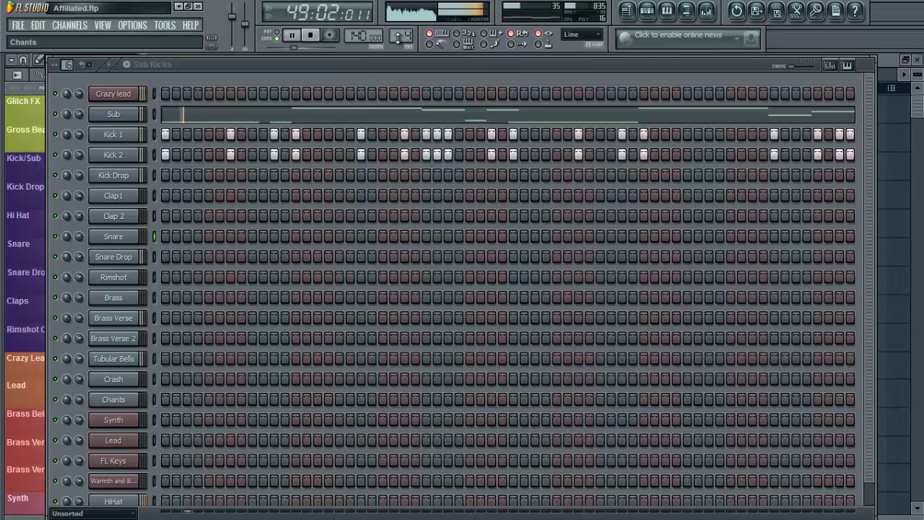
scroll(398, 37, up, 2)
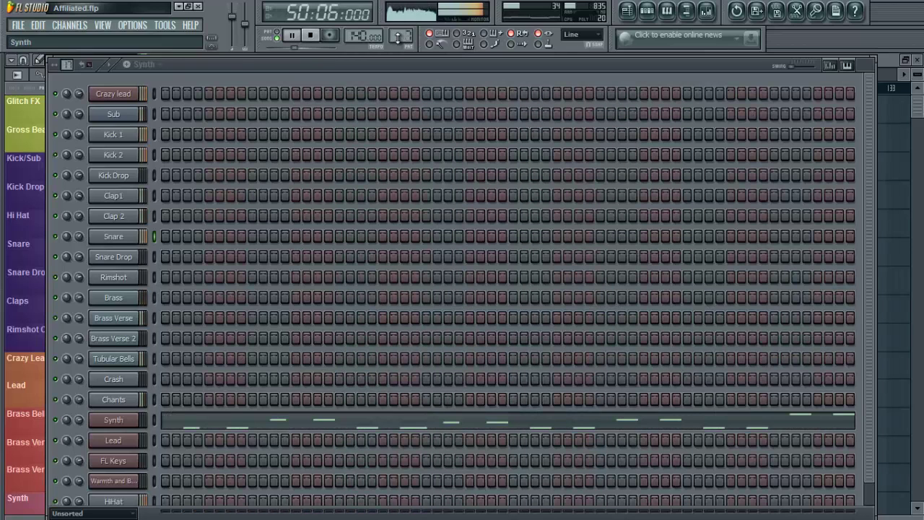
scroll(398, 38, up, 1)
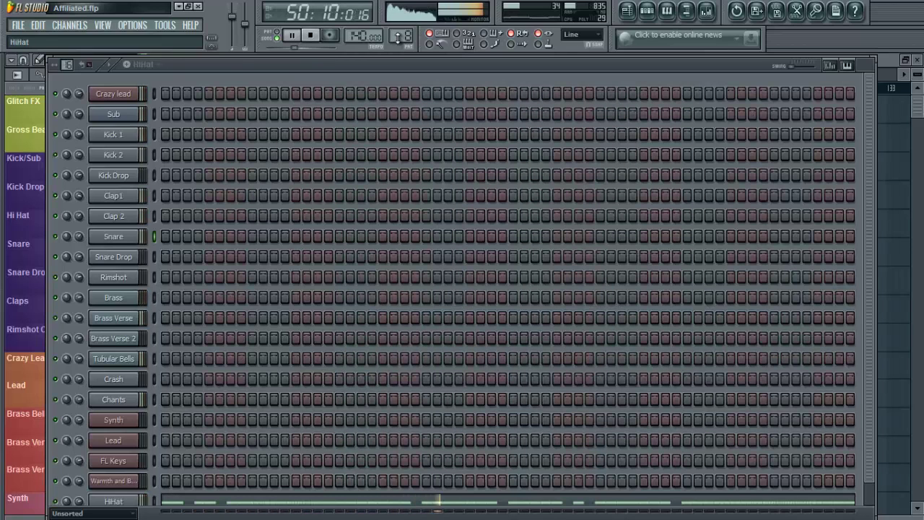
click(428, 503)
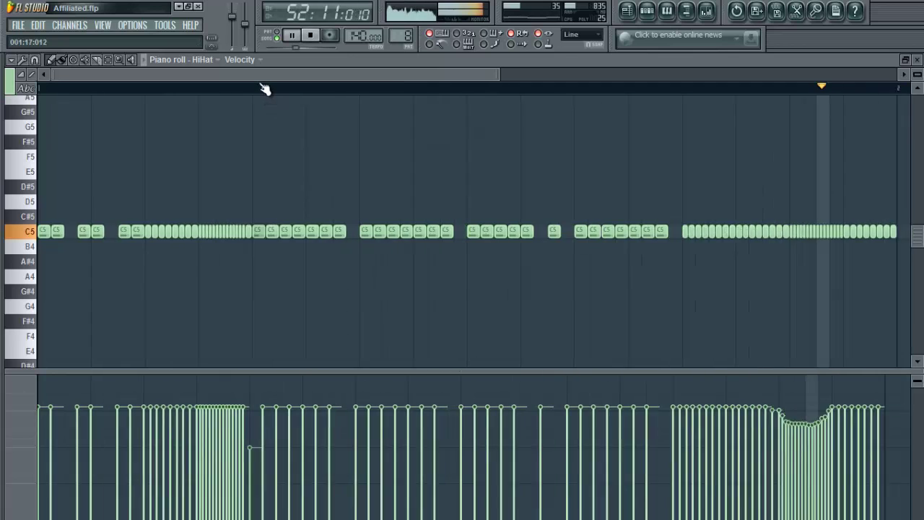
scroll(265, 88, down, 1)
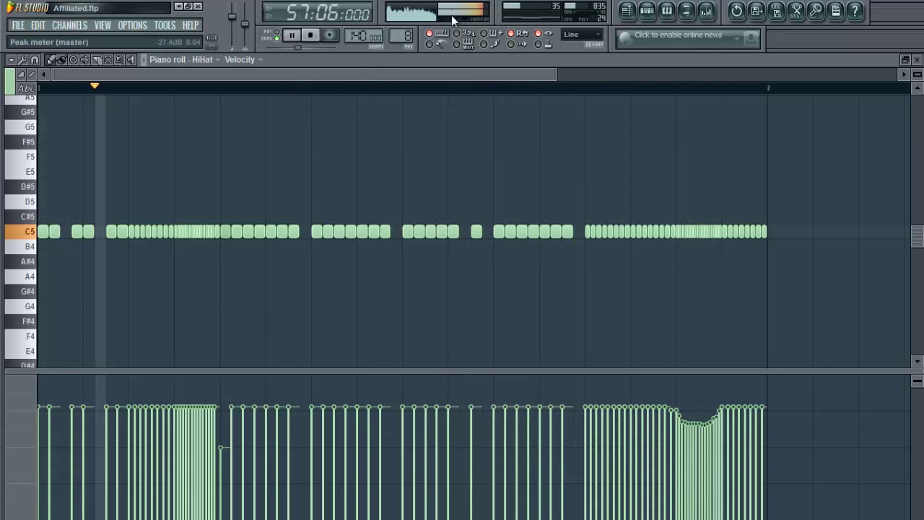
click(667, 12)
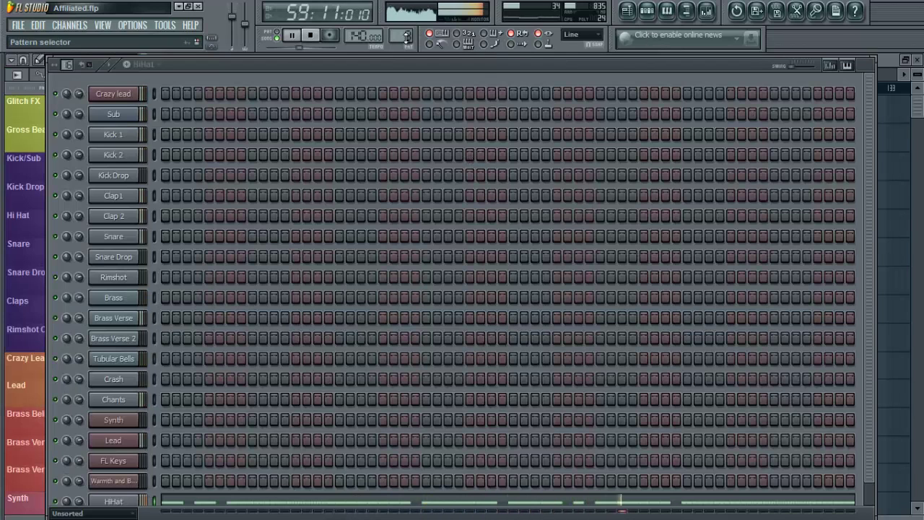
Step: Switch to the Snare Drop pattern, examine the Snare Drop channel's notes in the piano roll, and close it
scroll(406, 37, up, 1)
scroll(406, 37, up, 1)
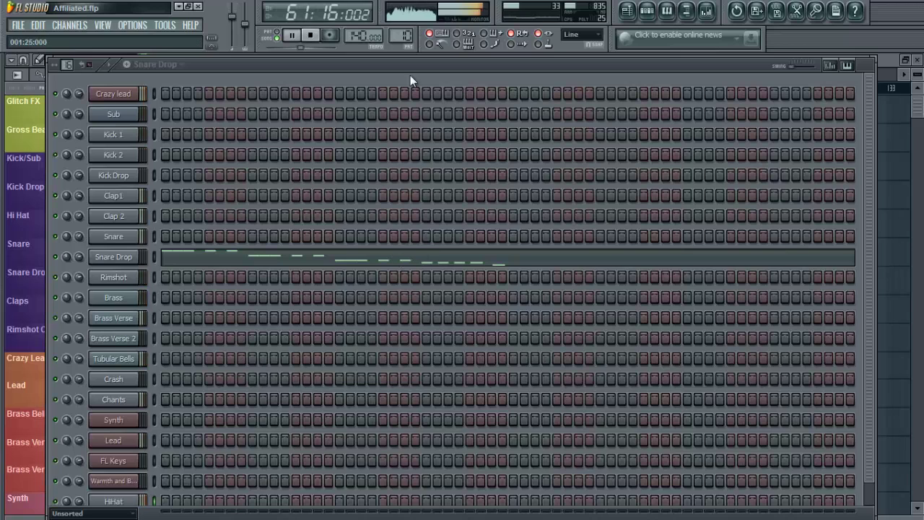
click(429, 261)
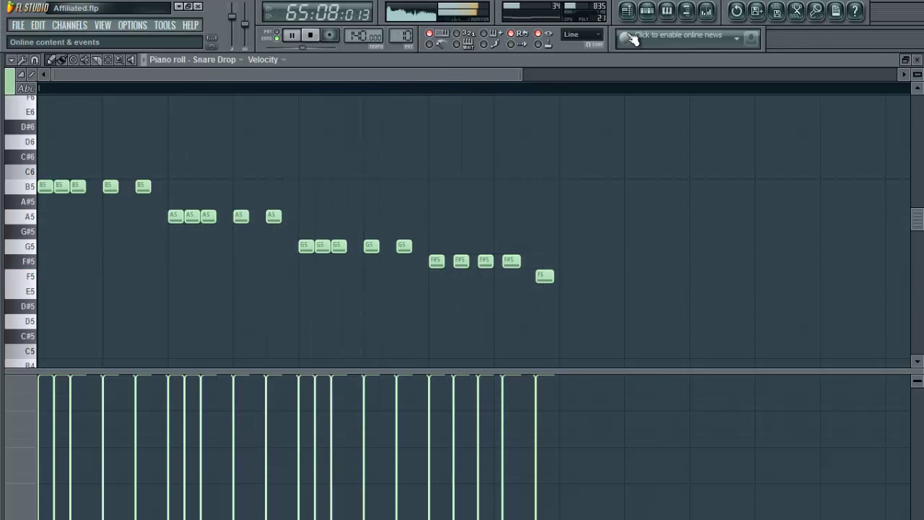
click(668, 13)
Step: Switch to the Brass Verse pattern, examine the full length of the Brass Verse channel's notes in the piano roll, and close it
scroll(408, 40, up, 1)
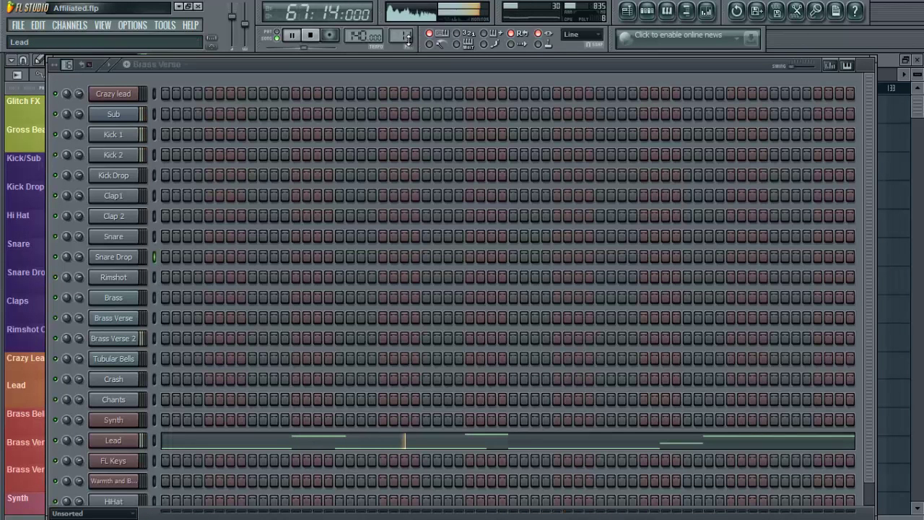
scroll(408, 40, up, 1)
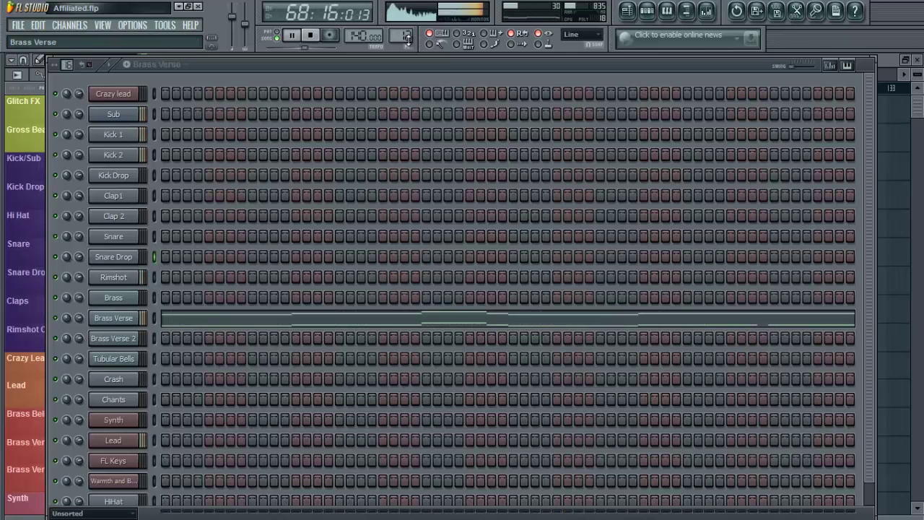
click(467, 317)
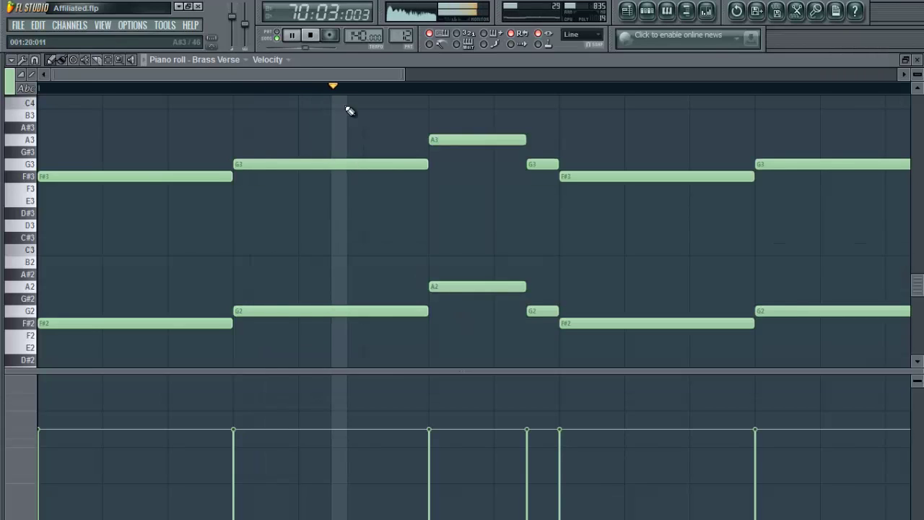
scroll(332, 95, down, 2)
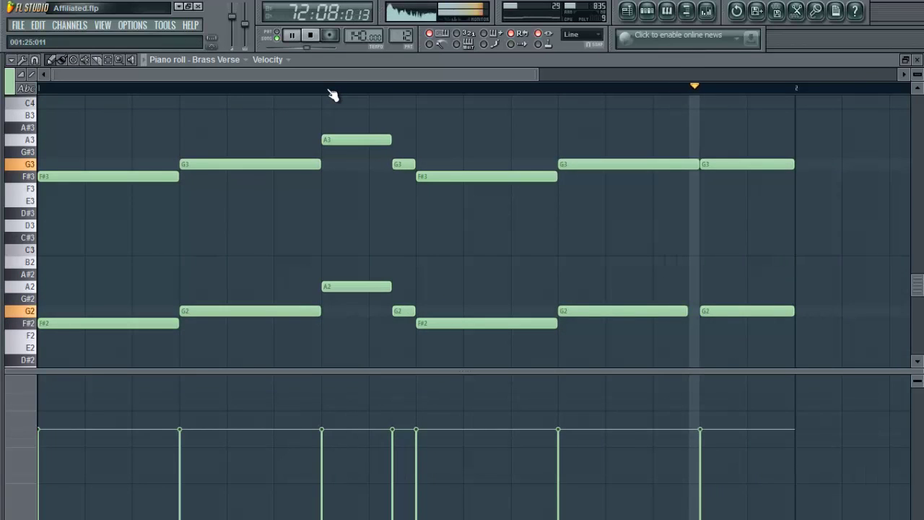
click(668, 11)
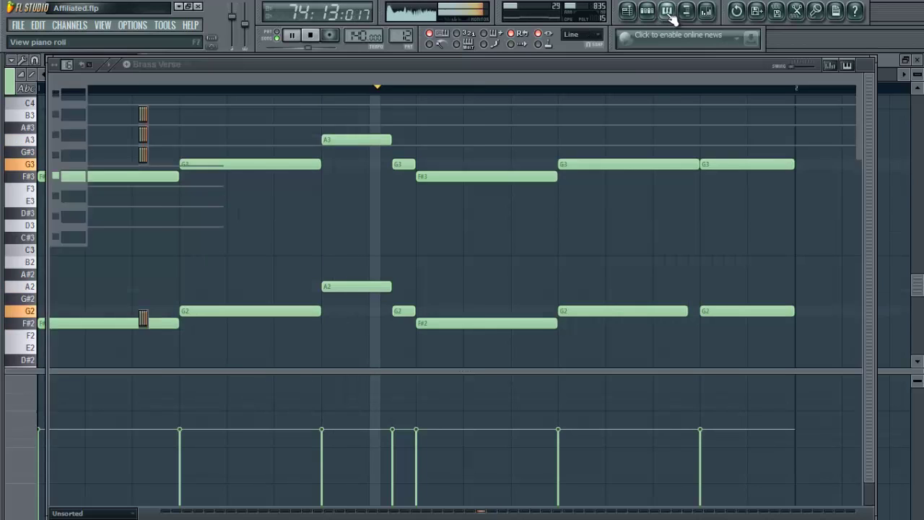
Step: Step through the Brass Verse 2 and Kick Drop patterns to Crazy Lead, and examine the Crazy lead channel's notes in the piano roll
scroll(403, 36, up, 1)
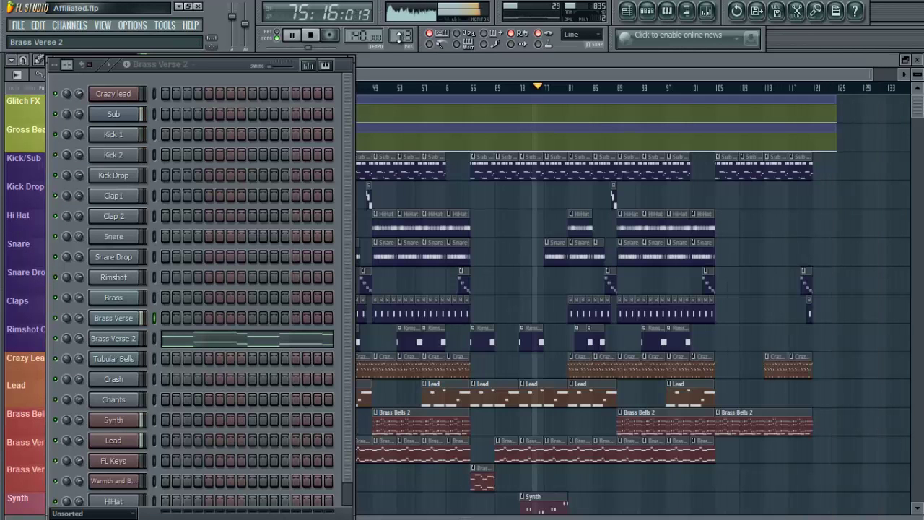
scroll(403, 36, up, 1)
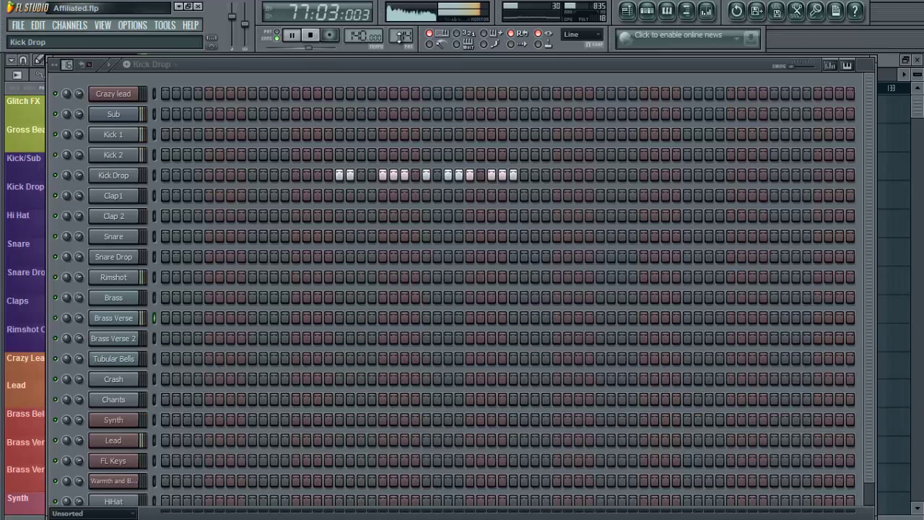
scroll(401, 38, up, 1)
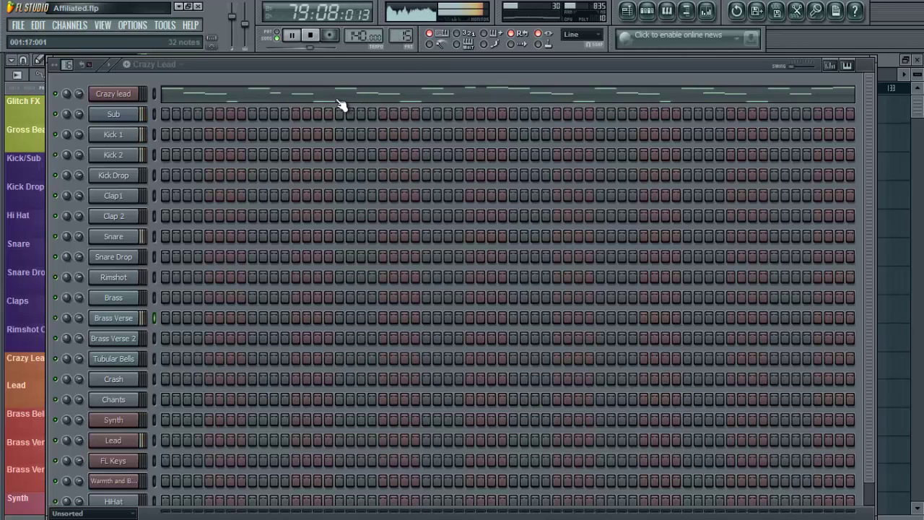
scroll(405, 35, up, 1)
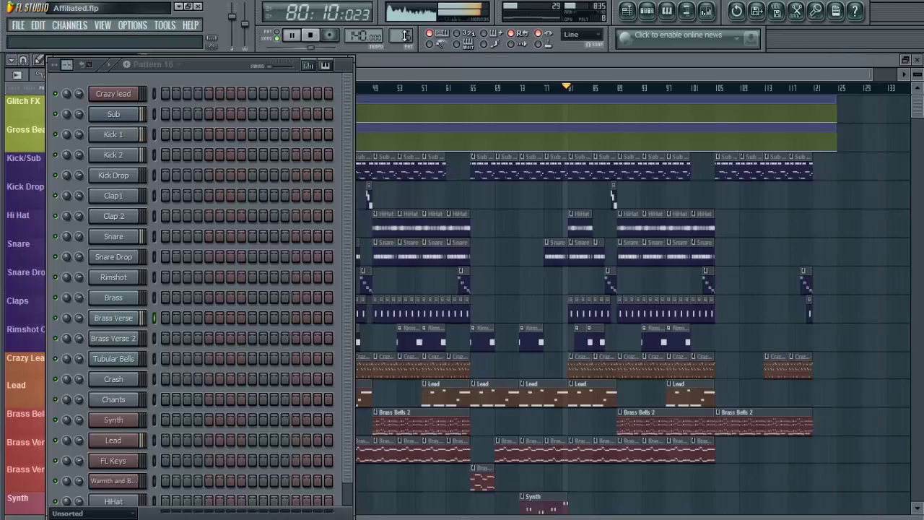
scroll(406, 36, down, 1)
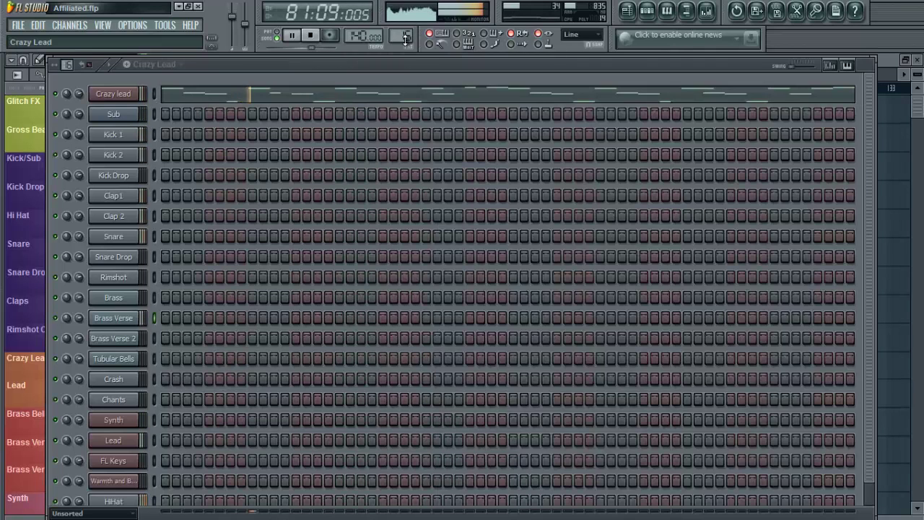
click(355, 98)
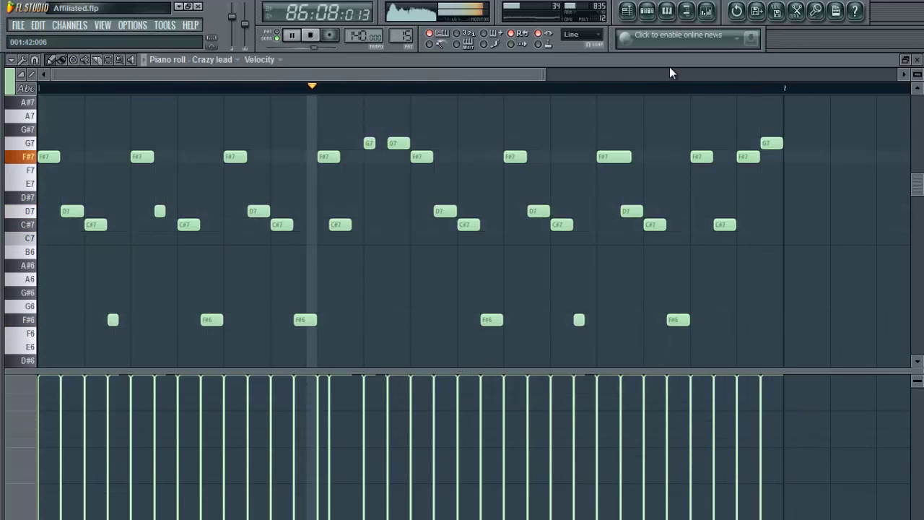
click(648, 11)
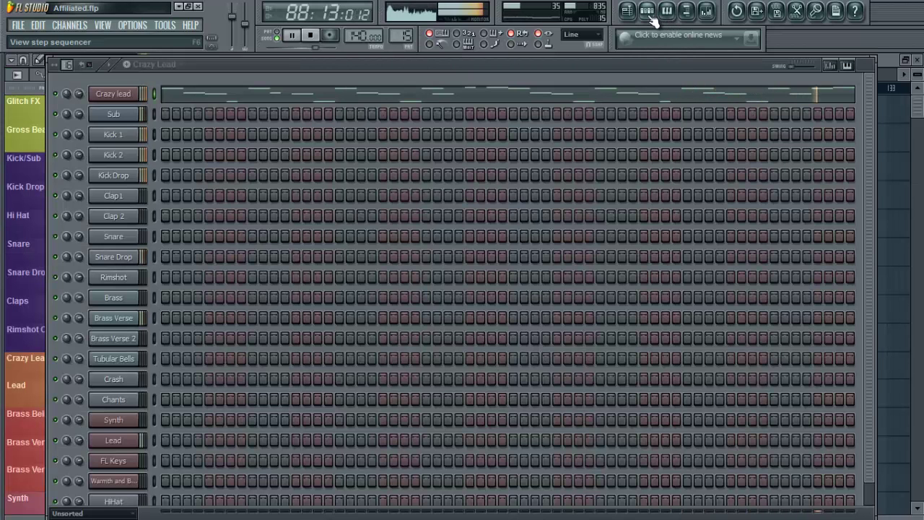
Step: Show the full playlist arrangement, examine the Master track's effect slots in the mixer, and close the mixer
click(627, 10)
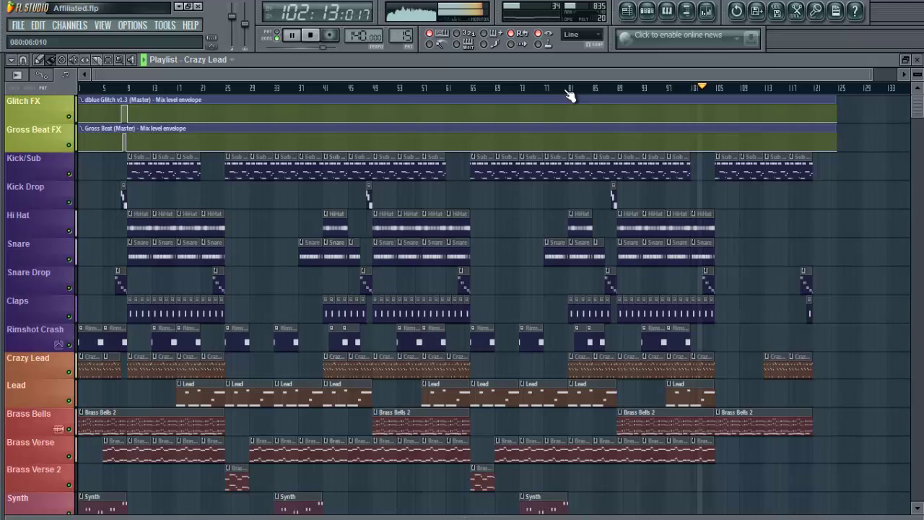
click(711, 14)
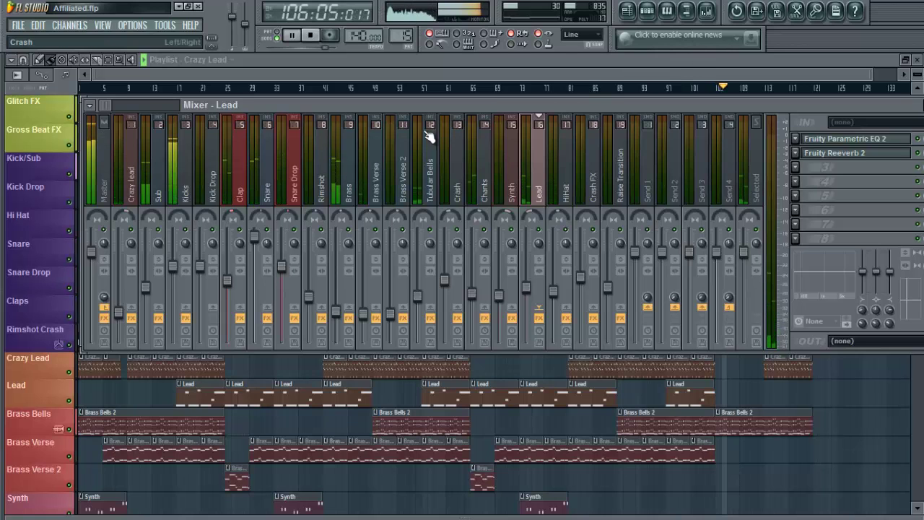
click(107, 191)
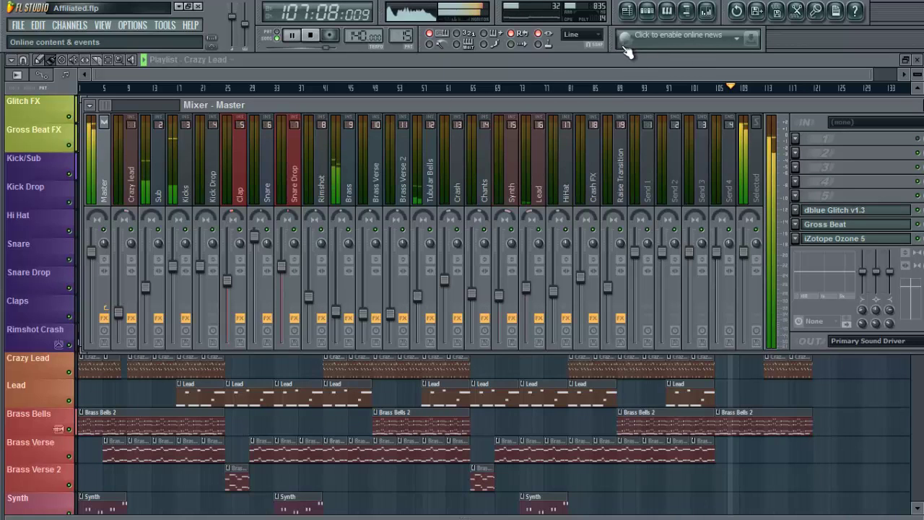
click(709, 13)
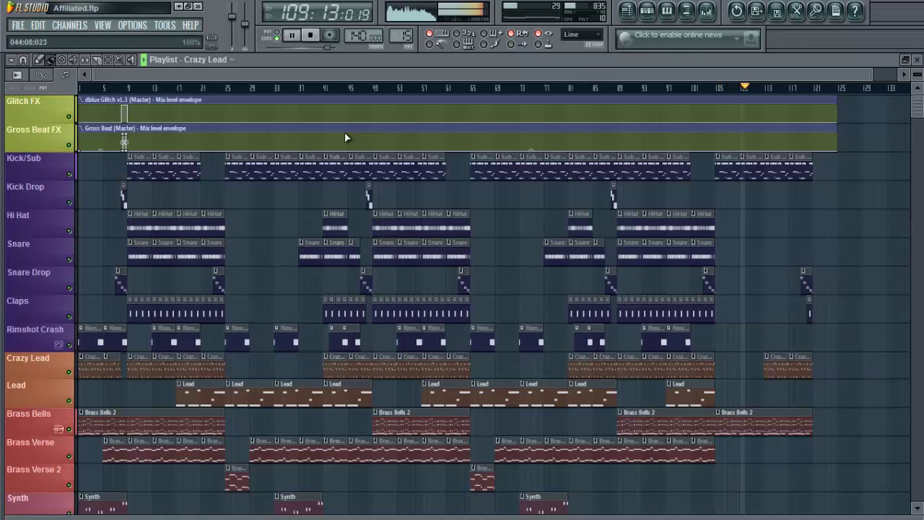
Step: Review the patterns again in the step sequencer, including Crazy Lead and Sub Kicks, ending on Brass Bells 2, and return to the playlist
click(654, 12)
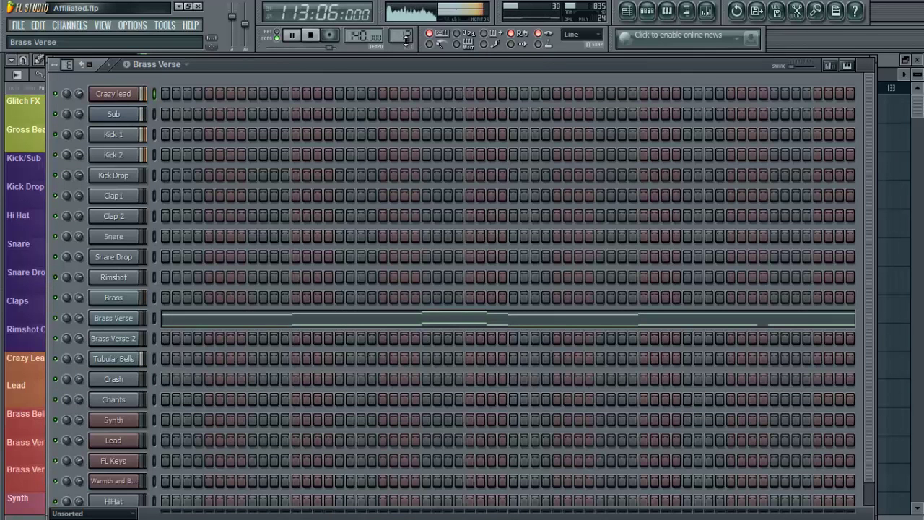
scroll(406, 41, up, 1)
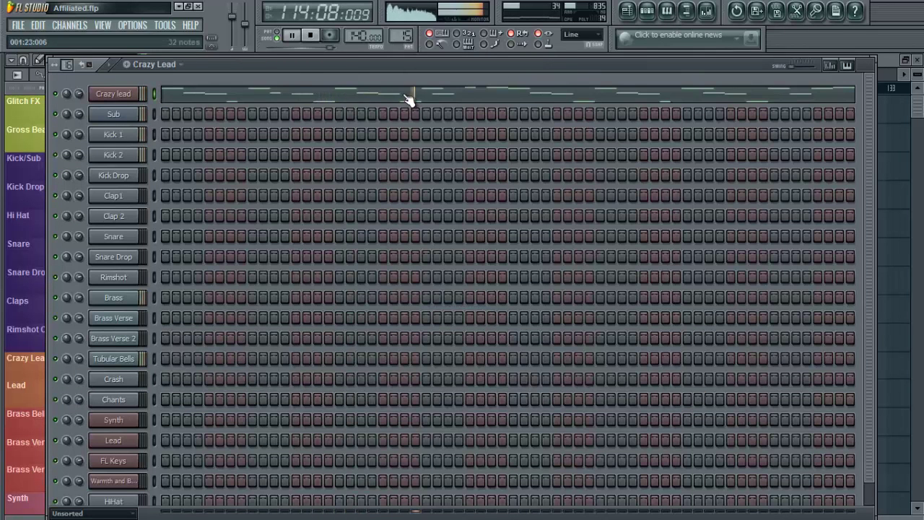
scroll(402, 37, up, 4)
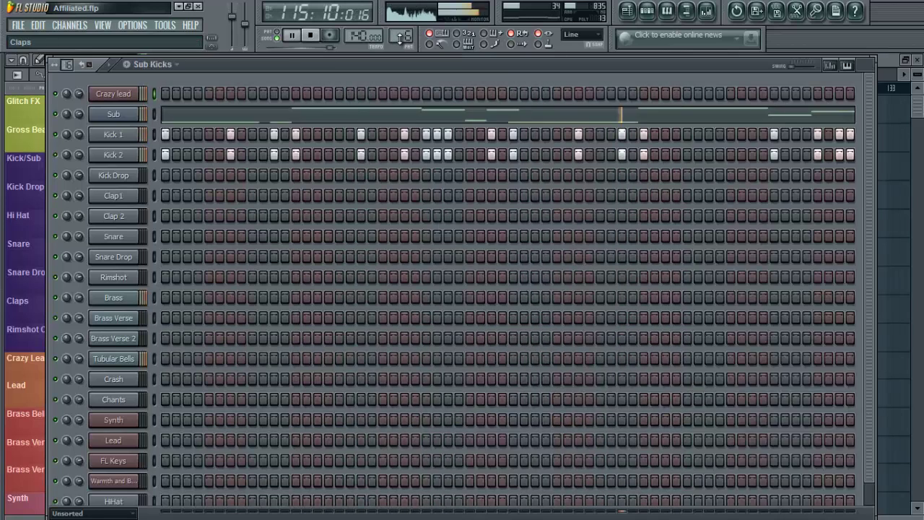
scroll(399, 37, up, 1)
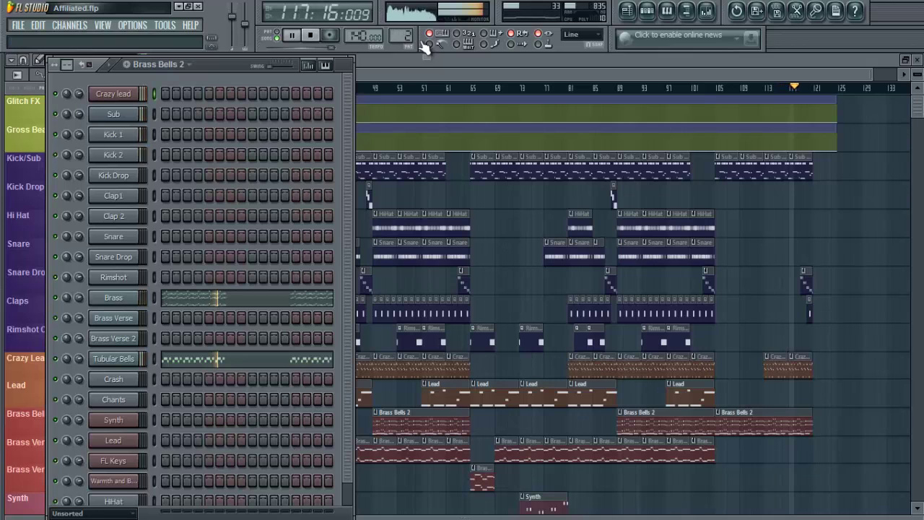
click(648, 14)
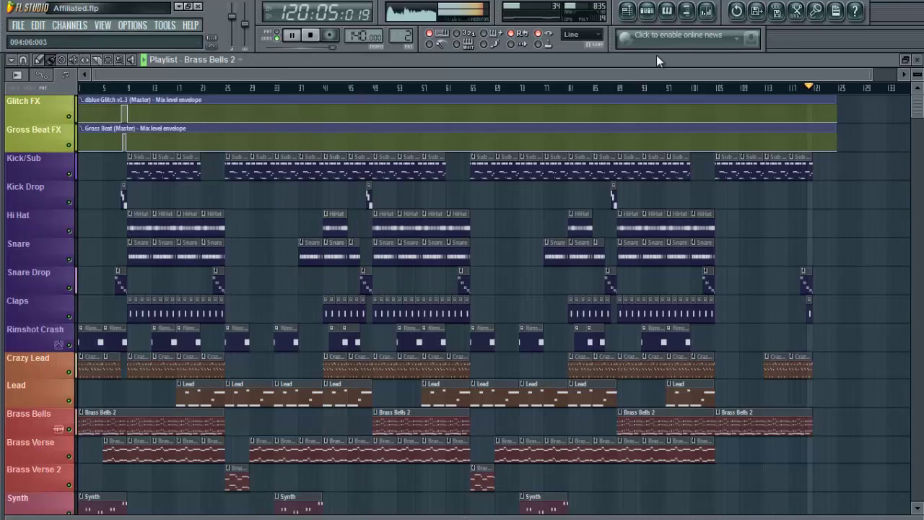